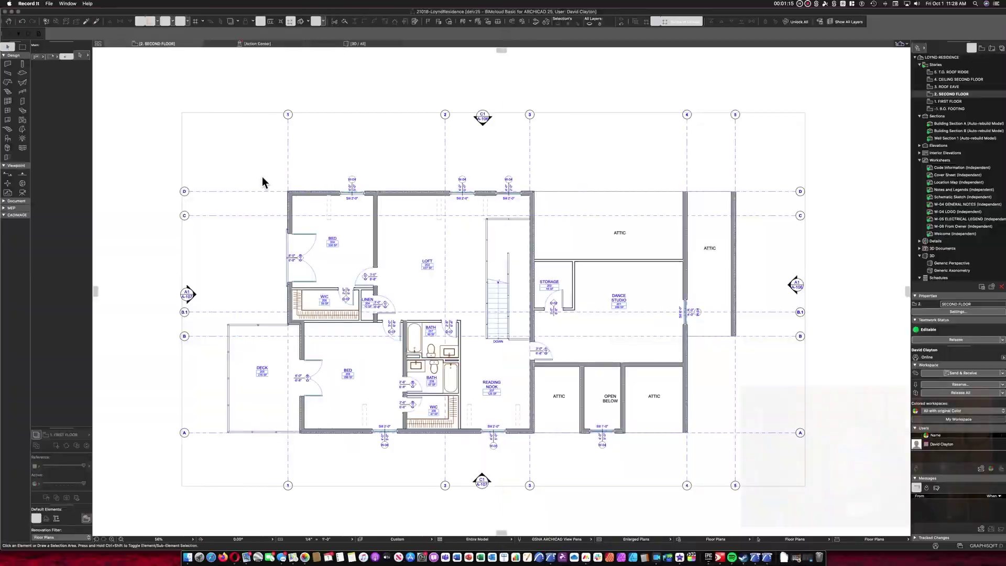
Start a Find & Select search and add Layer from the Model View criteria as a search criterion
click(14, 166)
key(super+f)
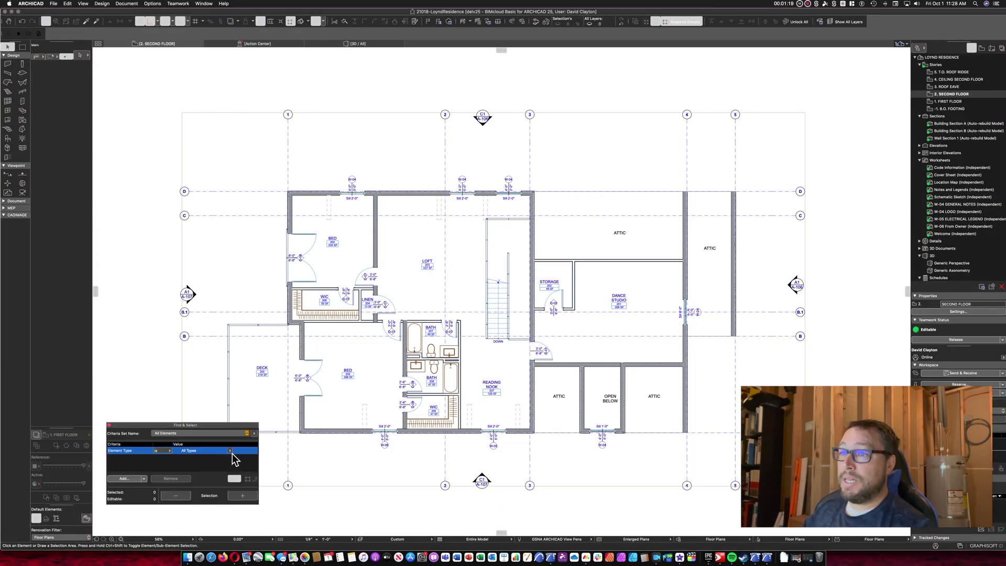
click(230, 452)
click(142, 481)
click(142, 481)
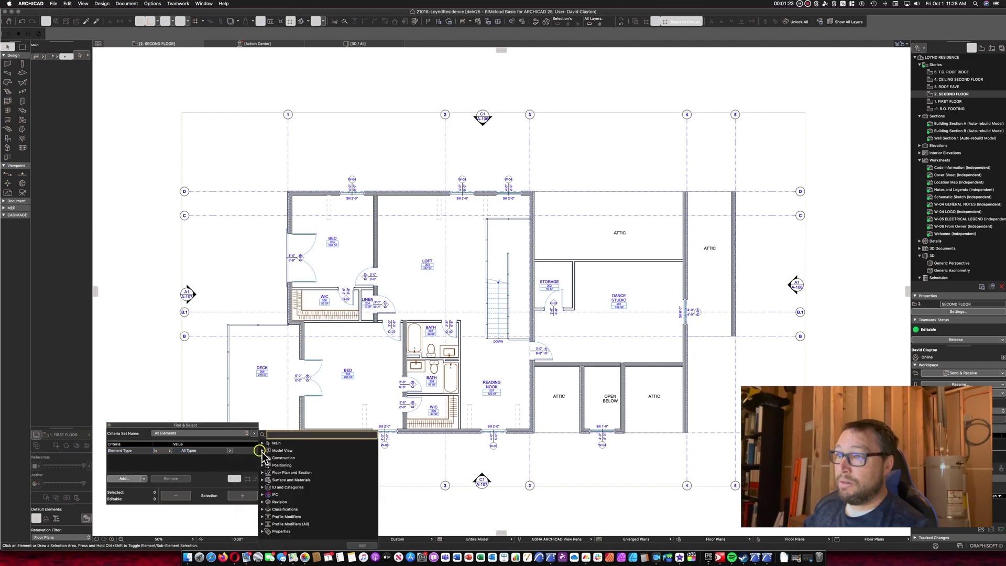
click(263, 451)
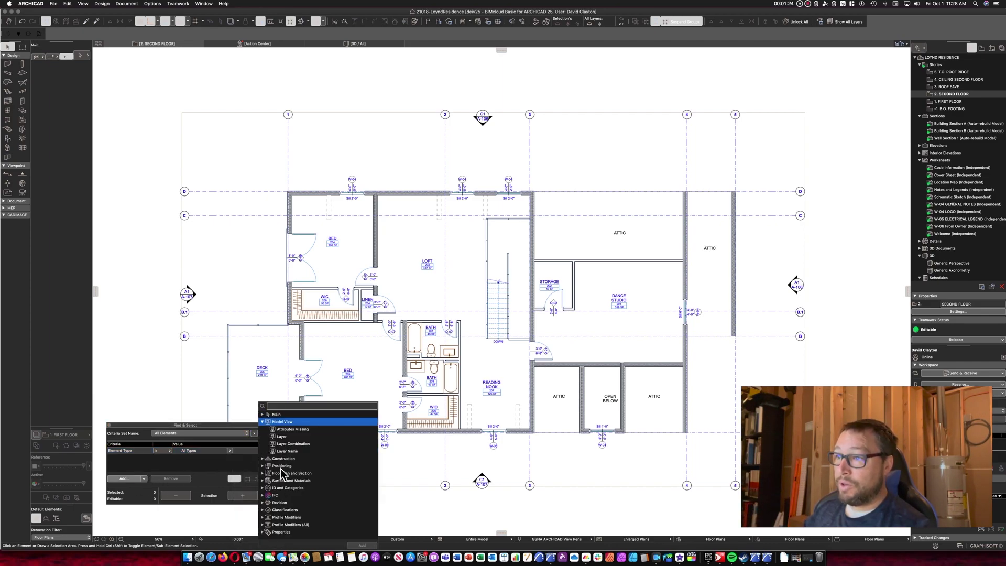
click(282, 436)
click(362, 545)
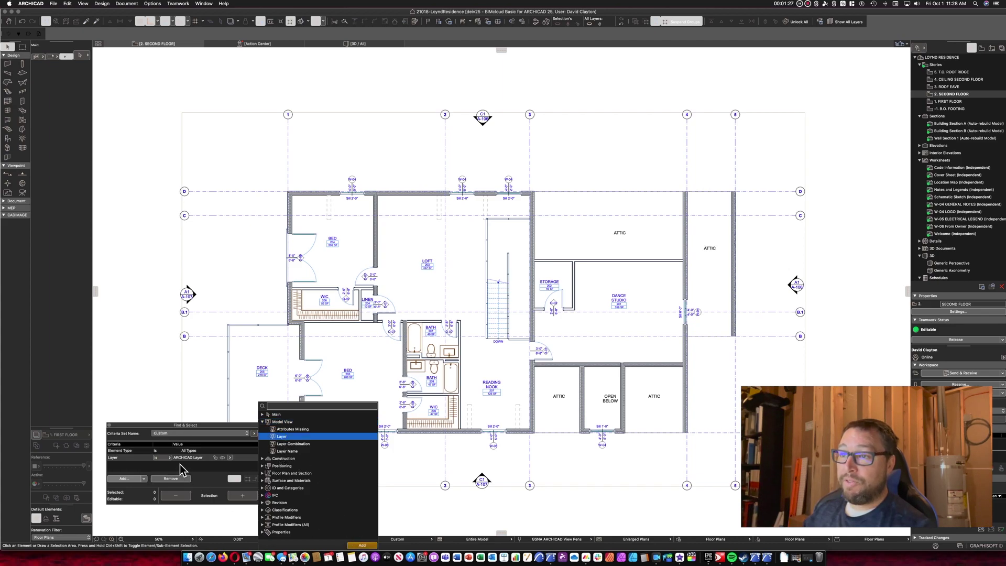
click(202, 464)
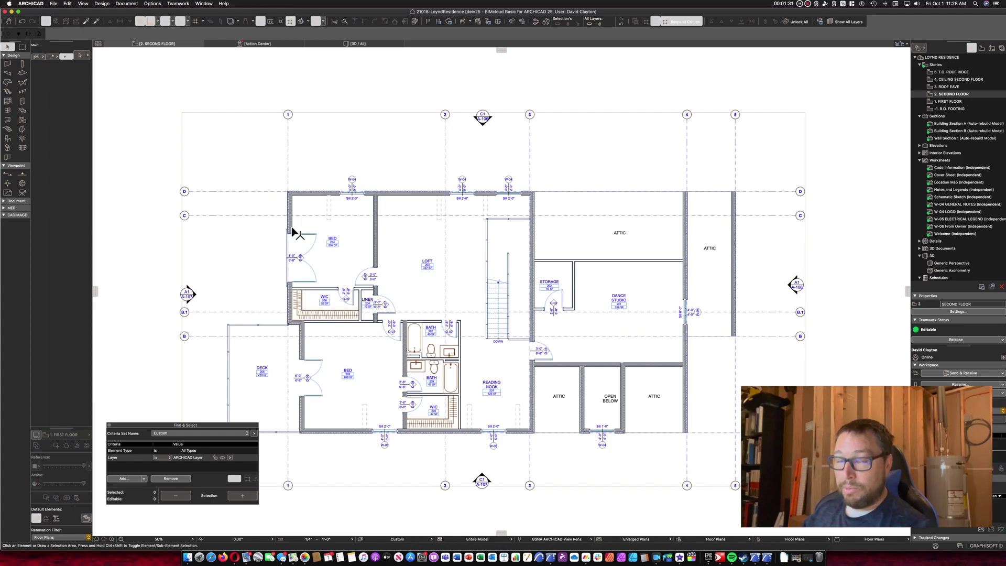
Pick up the settings of the exterior wall beside the upper BED room and select all walls matching its element type and layer
mouse_move(298, 223)
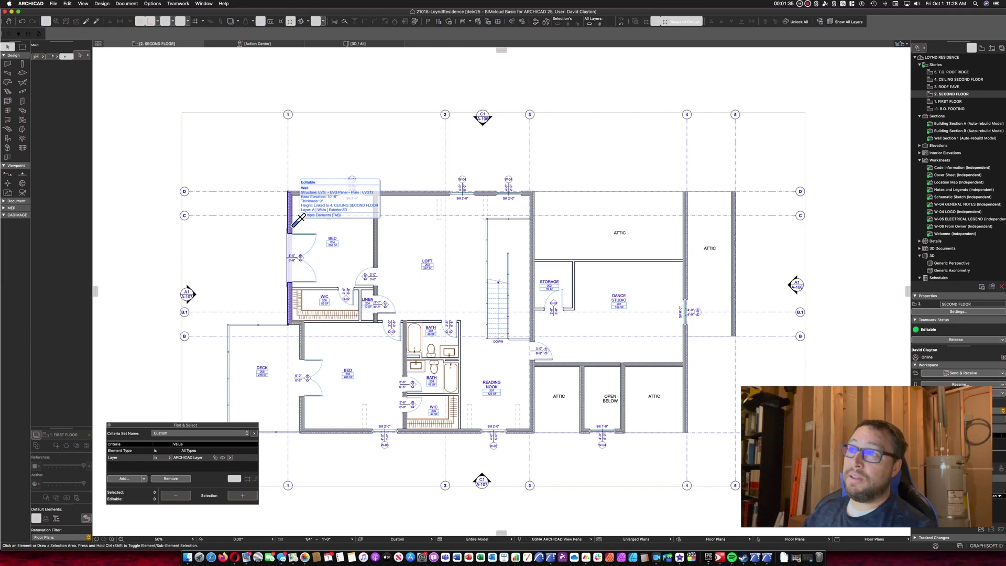
alt+click(293, 226)
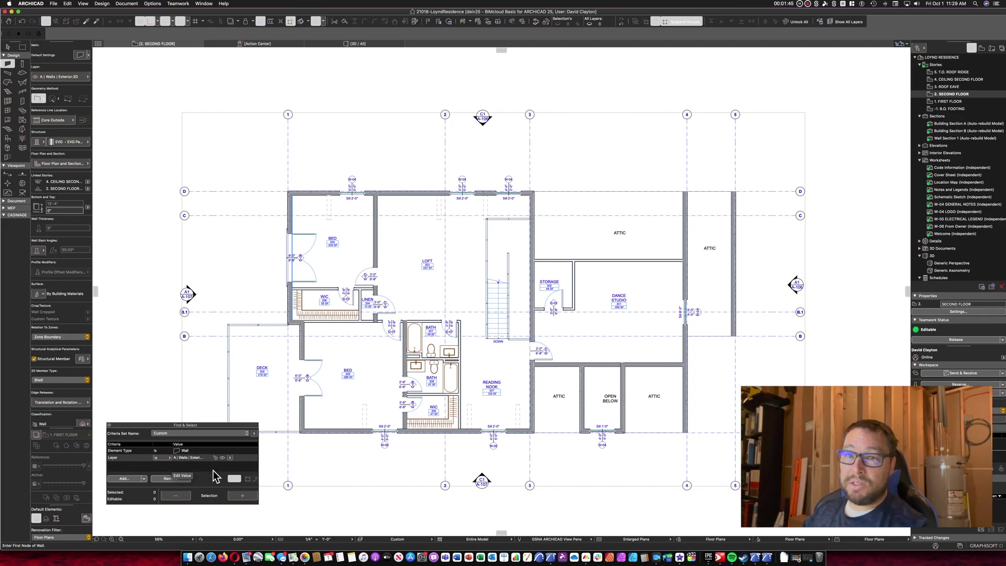
click(249, 496)
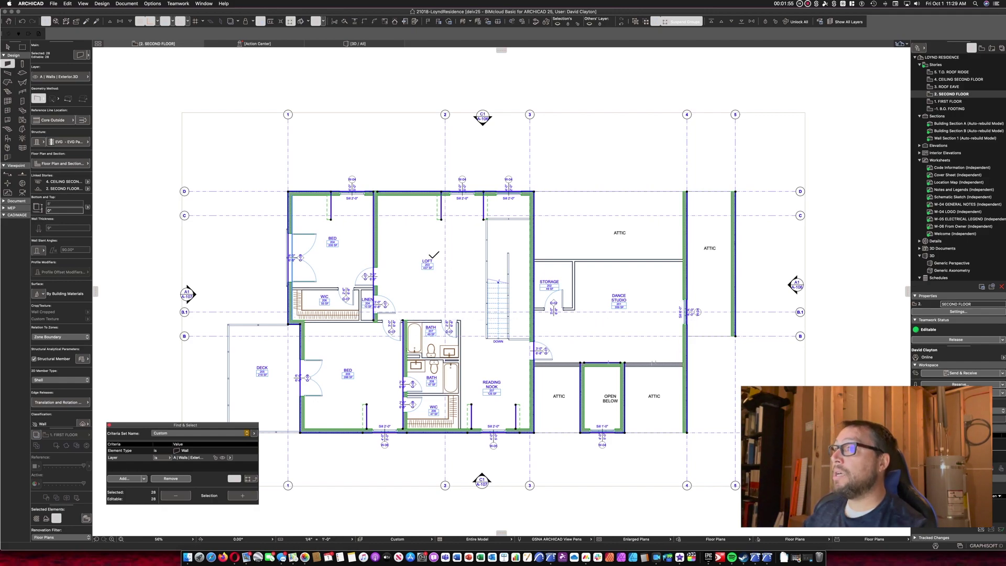
Generate automatic exterior dimensions for the selected walls with openings dimensioned to their centers, placing the first lines above and parallel to the wall along gridline D
click(126, 4)
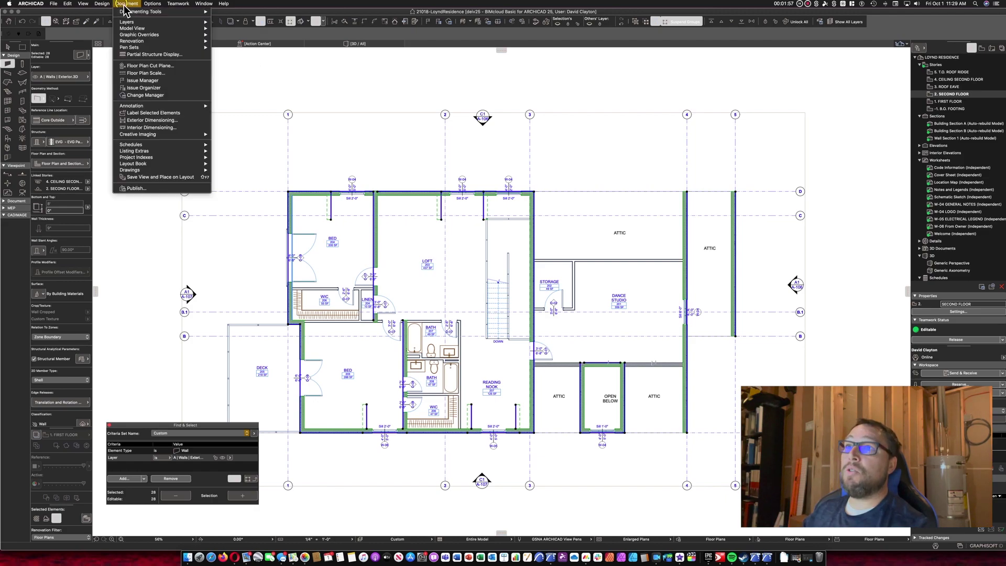
click(166, 121)
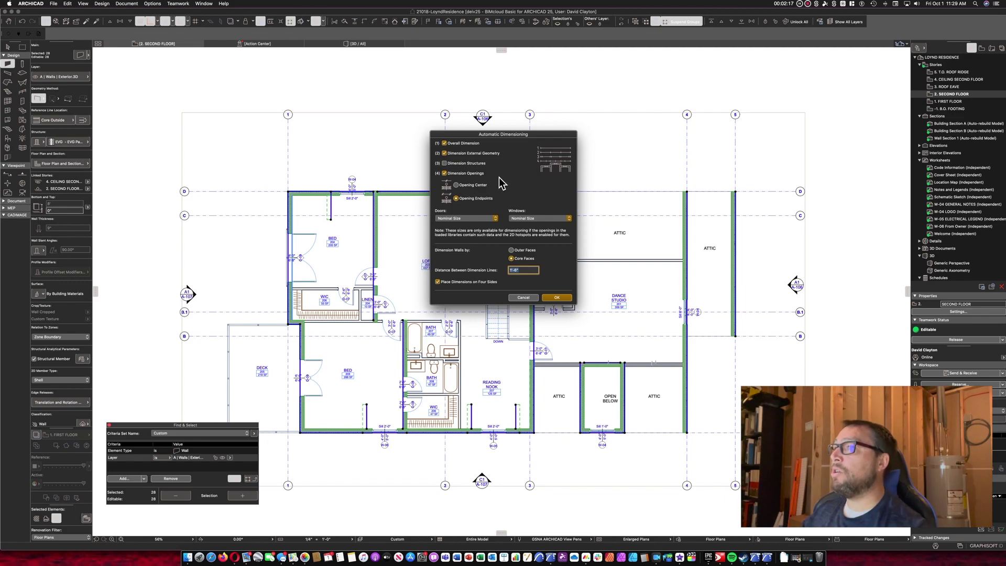
click(461, 185)
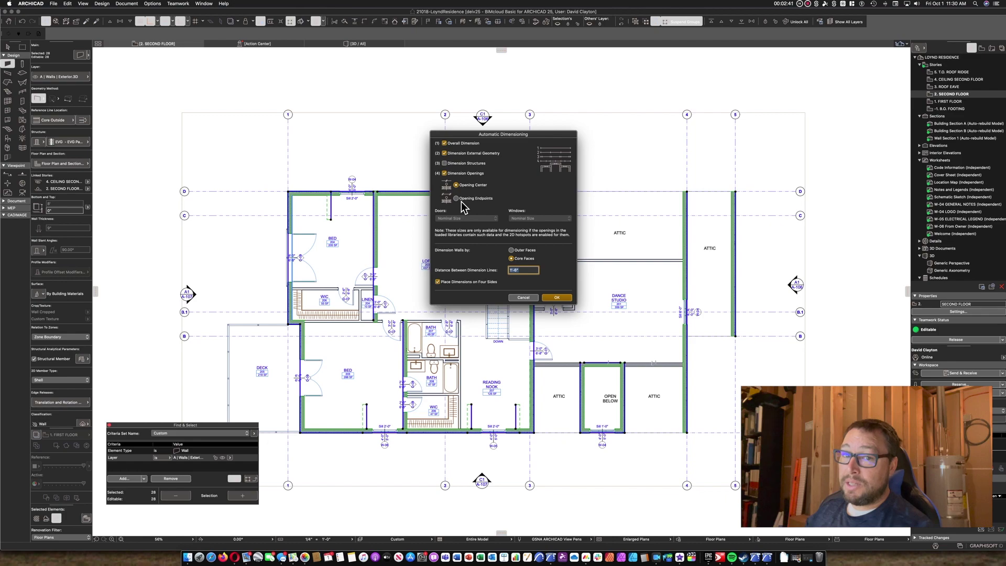
click(456, 199)
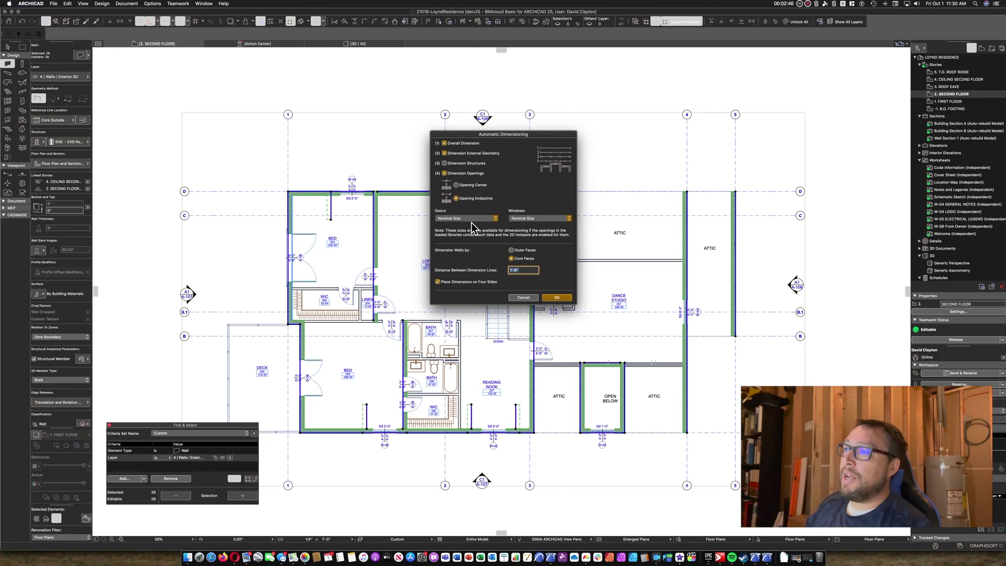
click(473, 218)
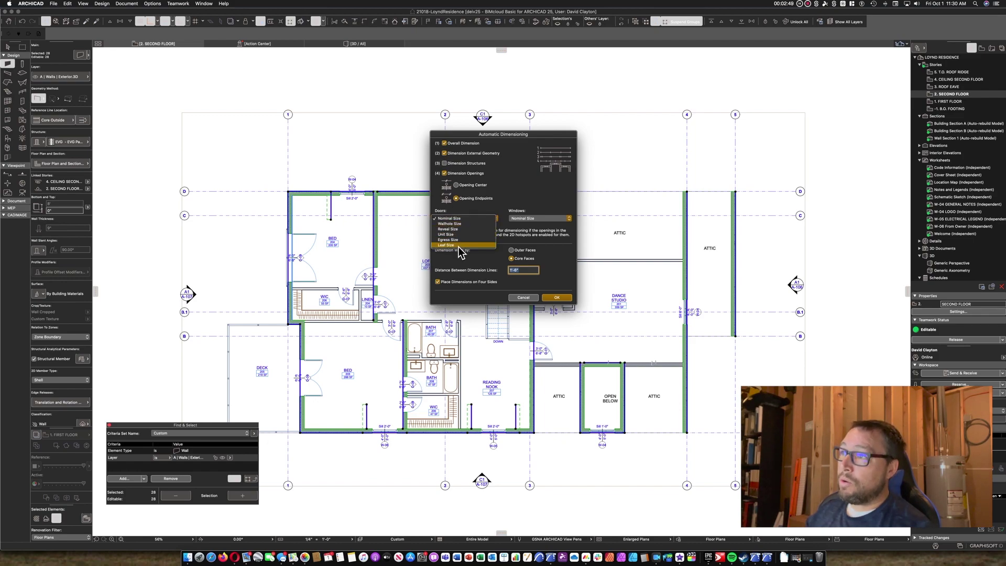
click(532, 206)
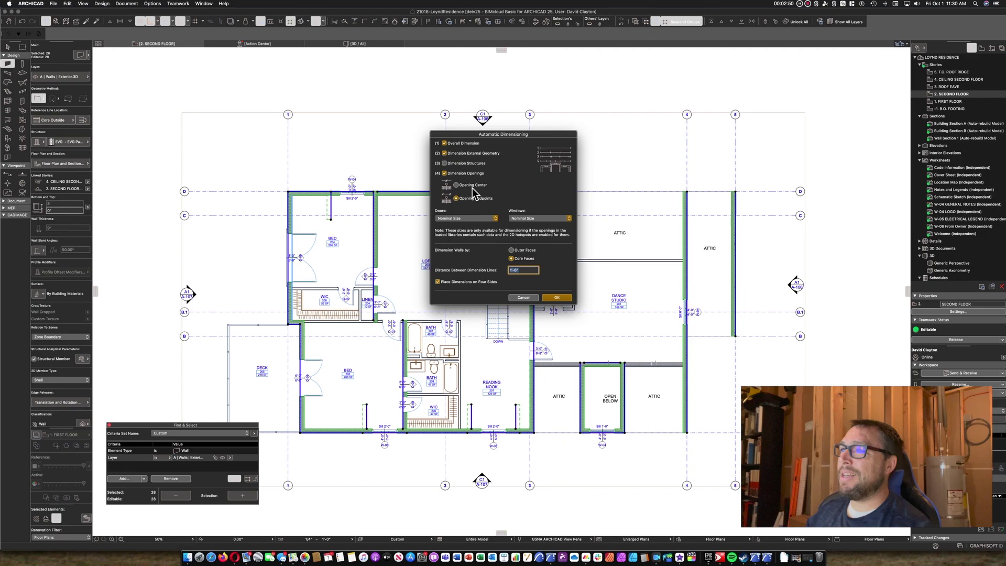
click(472, 186)
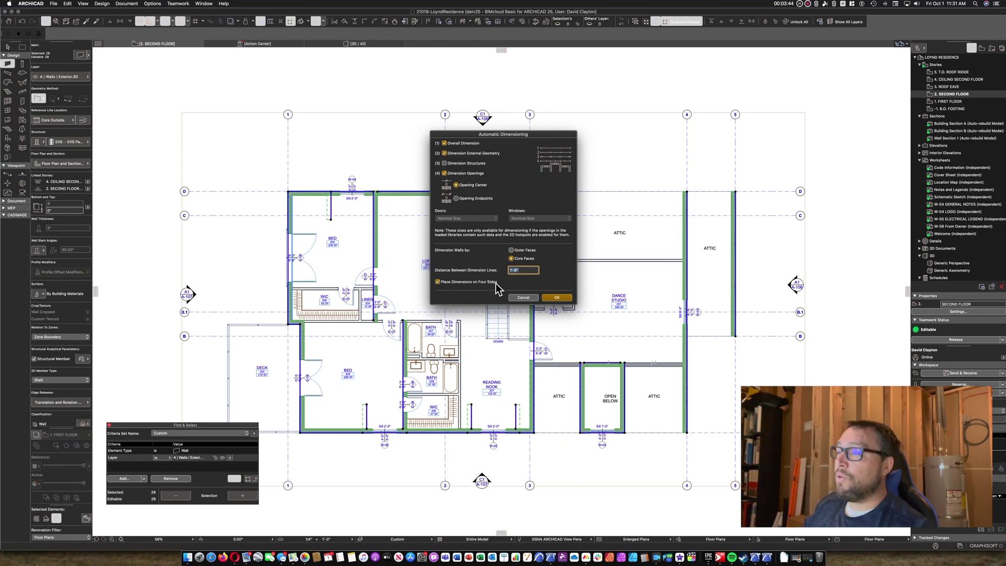
click(564, 298)
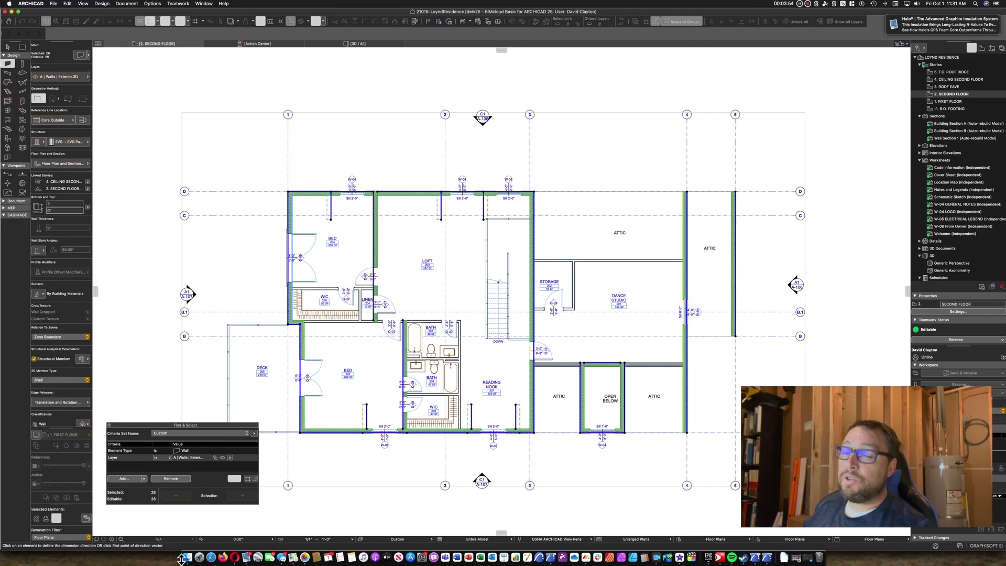
click(423, 192)
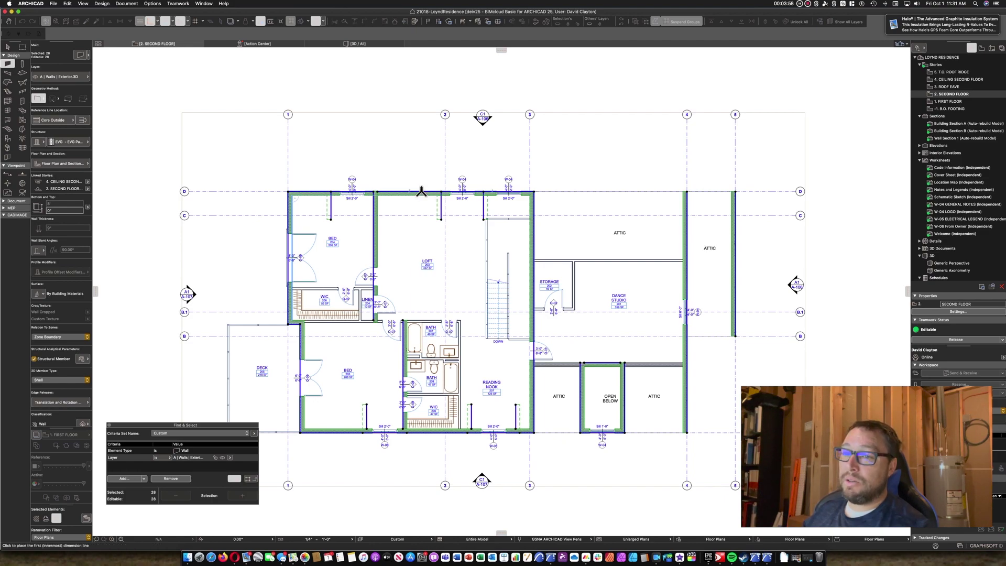
click(409, 147)
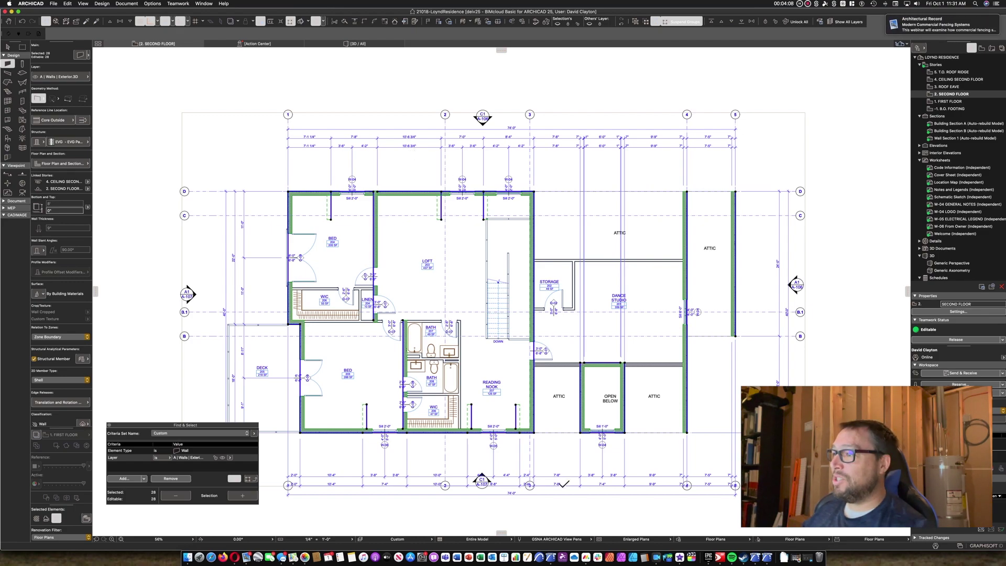
Move the three vertical dimension chains beside the deck outward, clear of the deck outline
click(8, 46)
click(226, 219)
shift+click(235, 203)
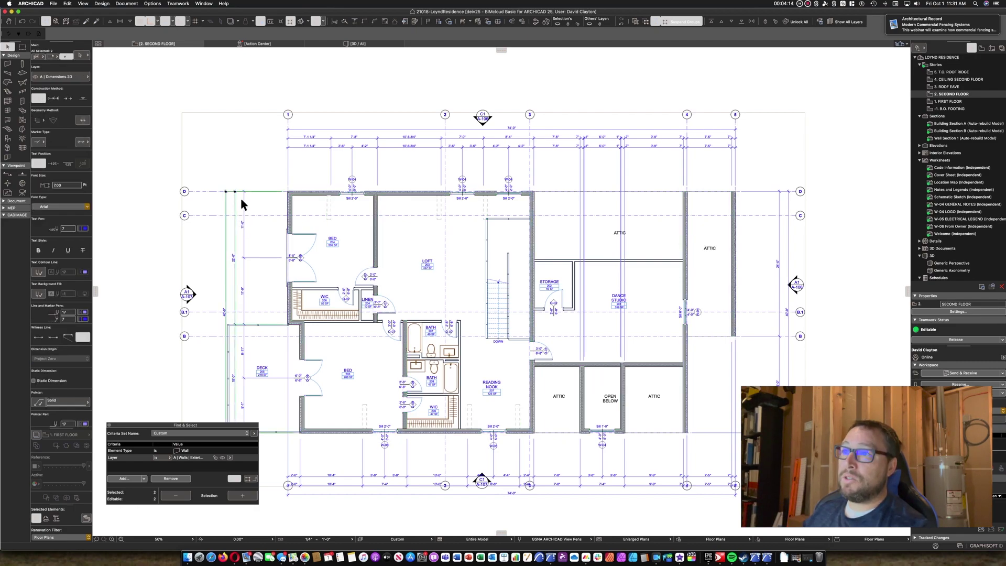
shift+click(244, 208)
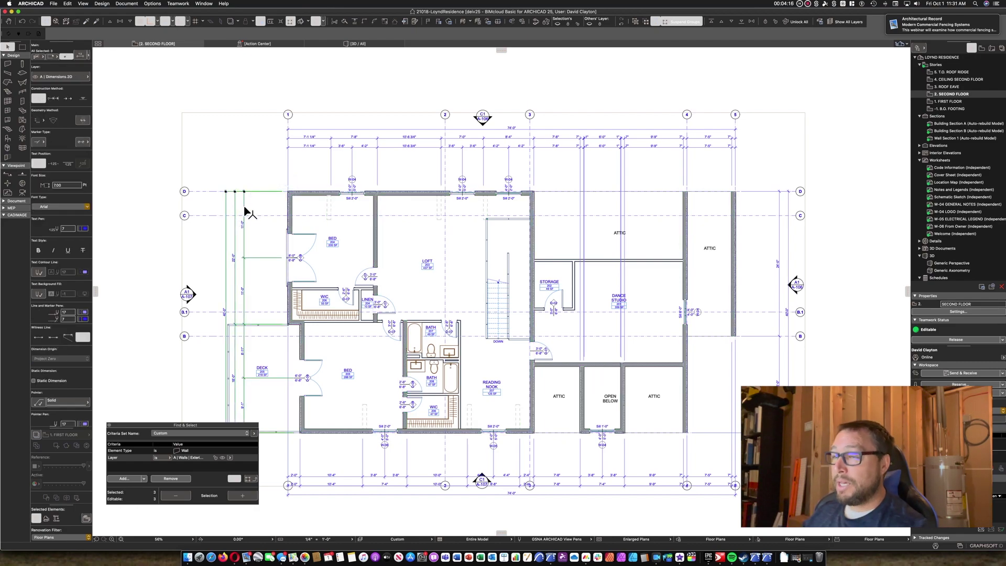
key(super+d)
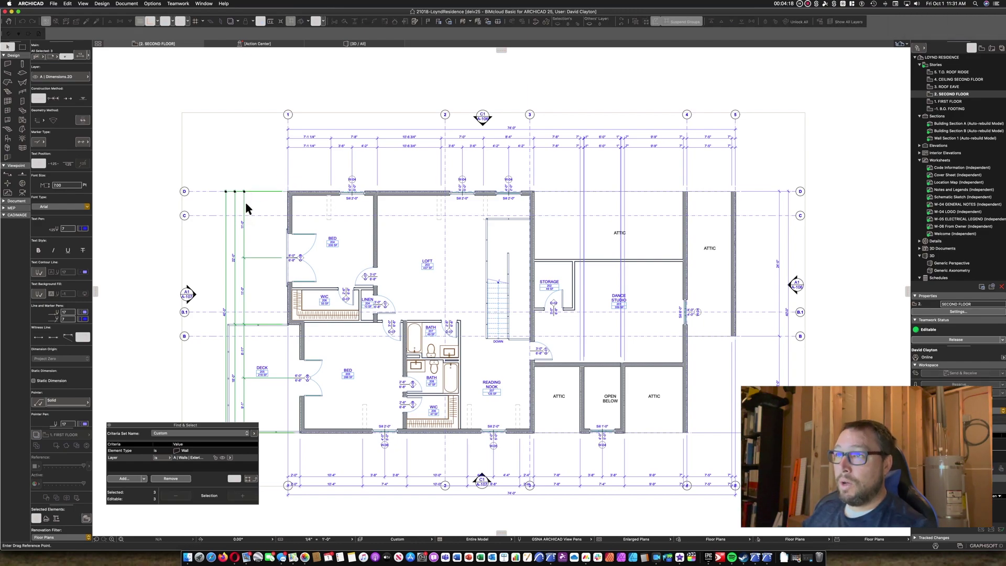
click(246, 203)
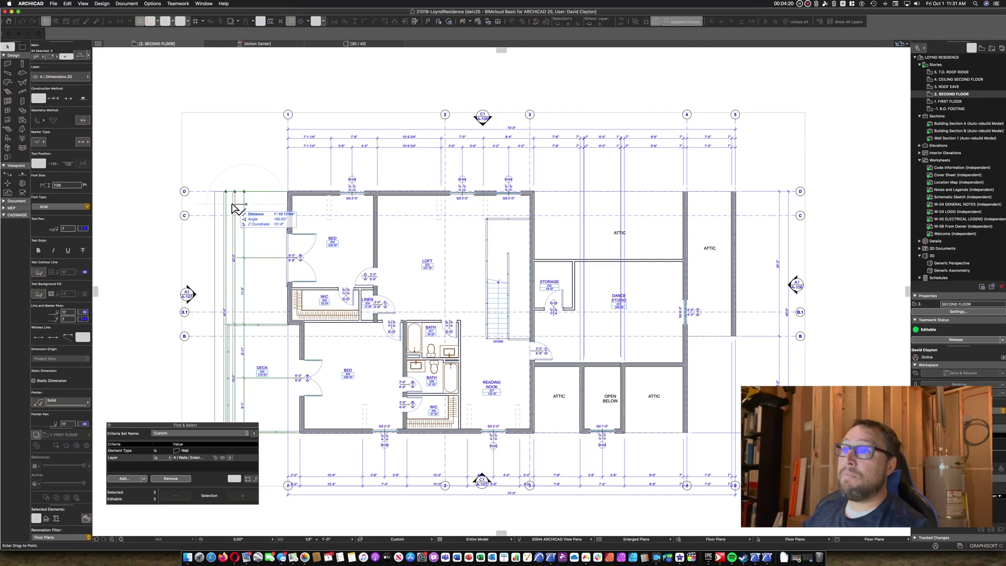
click(215, 201)
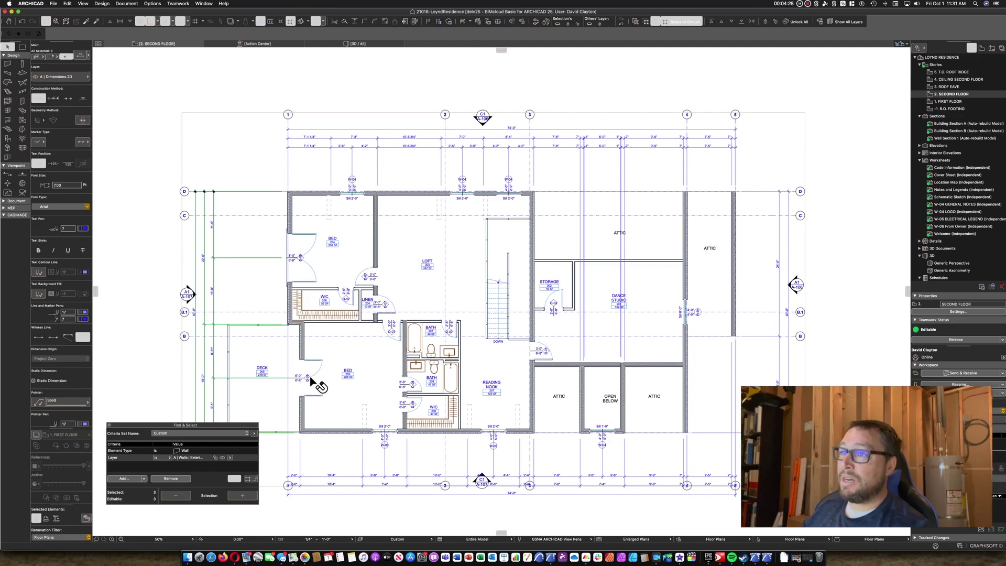
Move the three horizontal dimension chains below the plan up toward the building, clear of the grid bubbles and section marker
click(347, 482)
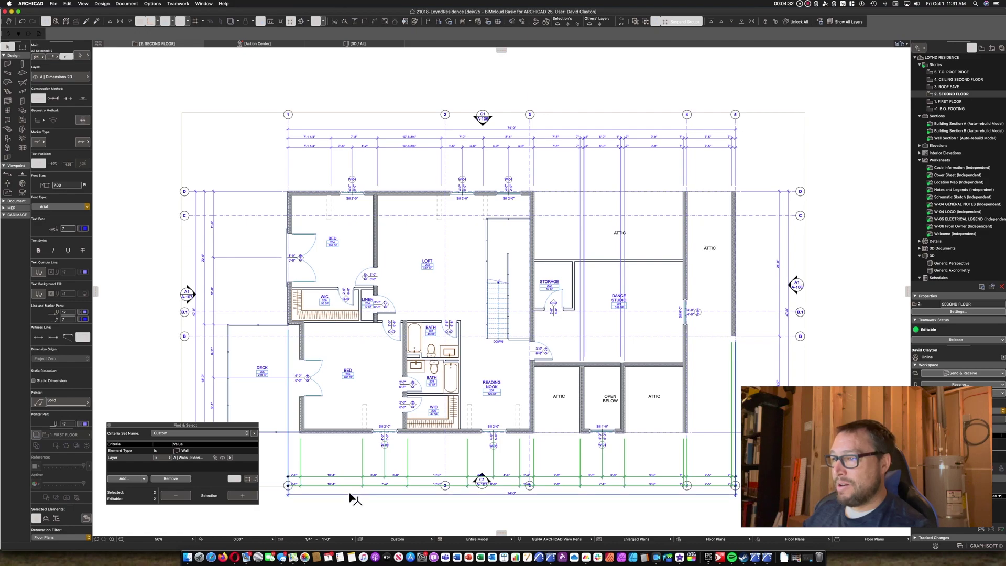
shift+click(361, 495)
drag(366, 500, 367, 457)
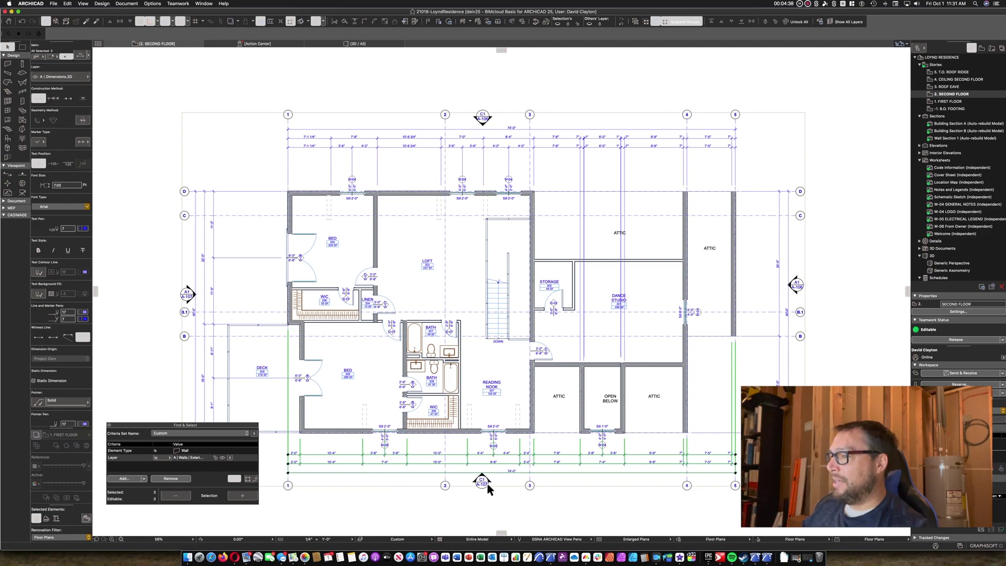
Shift the text of the overall vertical dimension near gridline B.1 slightly down along its line, clear of the gridline
click(791, 324)
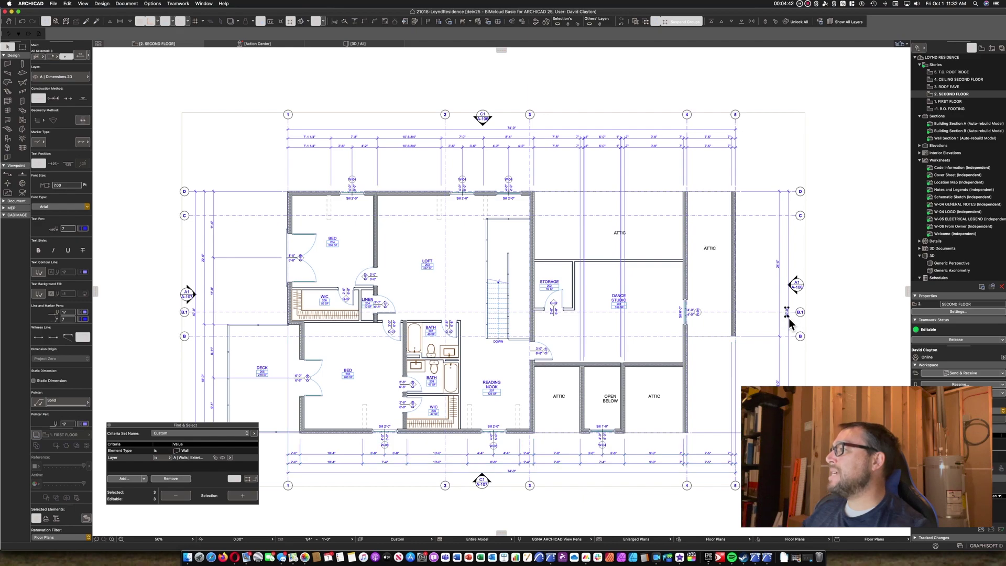
drag(788, 316, 788, 325)
click(823, 326)
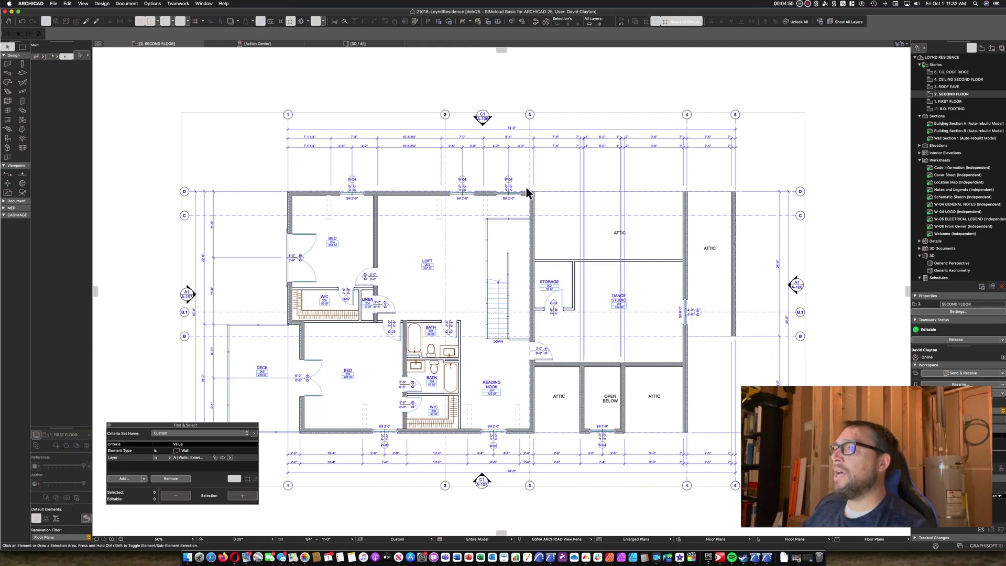
Pull the two 7" wall-thickness texts at gridline 5 out past the ends of the upper dimension chains
click(731, 138)
mouse_move(728, 139)
mouse_down()
mouse_move(757, 164)
mouse_move(741, 141)
mouse_up()
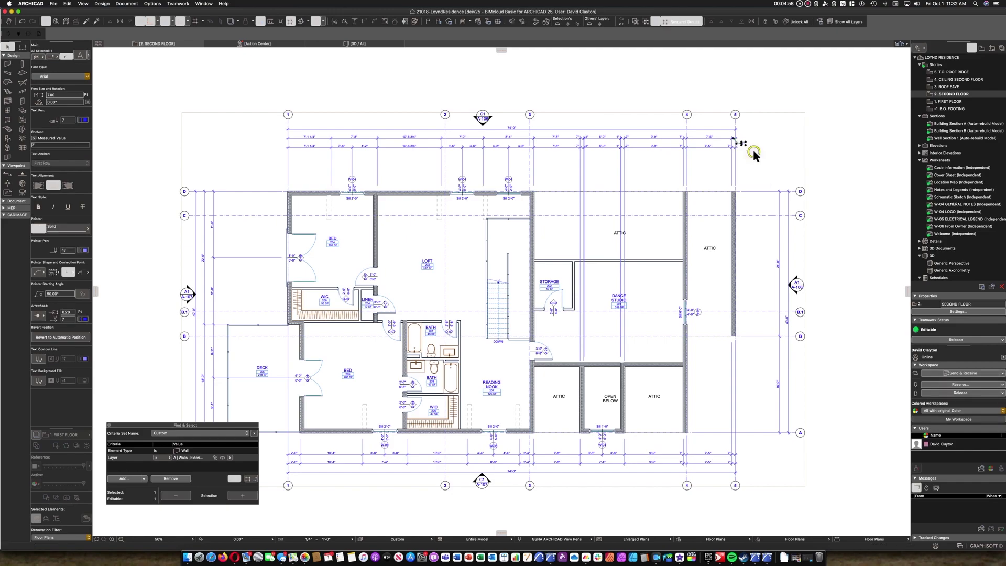
click(739, 151)
click(731, 148)
drag(732, 149, 748, 158)
click(741, 153)
click(770, 170)
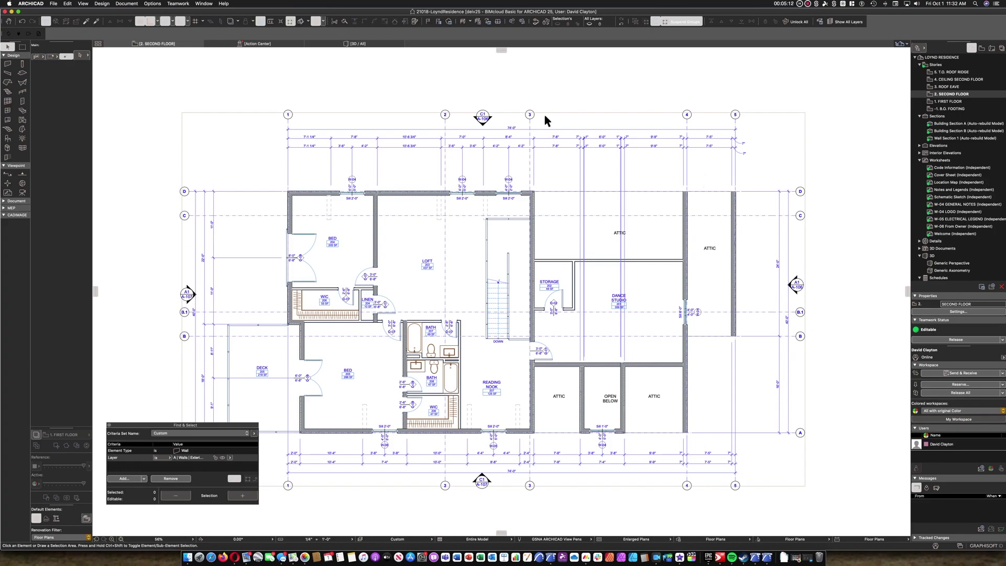
Draw a narrow marquee across the lower rooms from the deck past gridline 4 and switch it to the single-story selection method
click(22, 47)
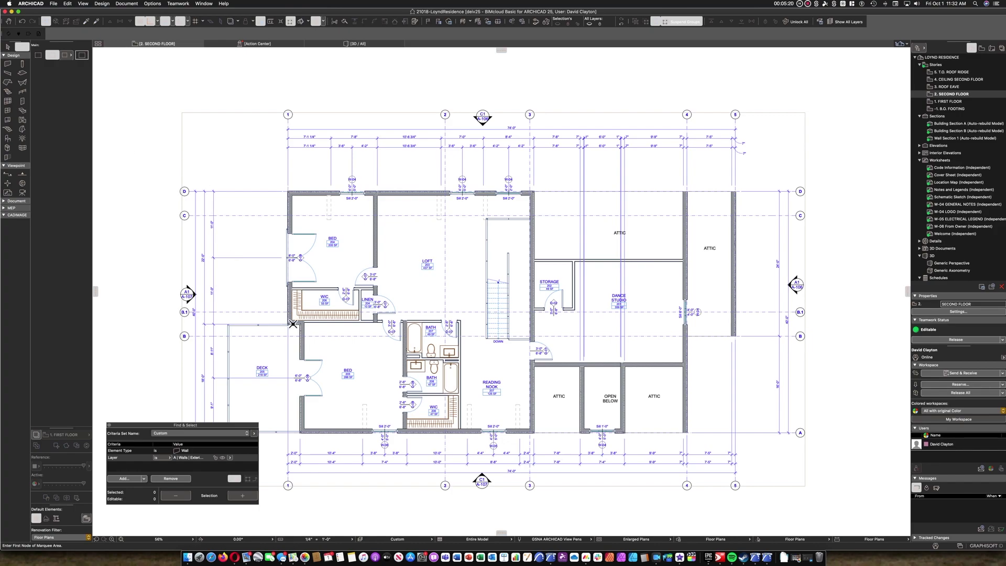
click(256, 408)
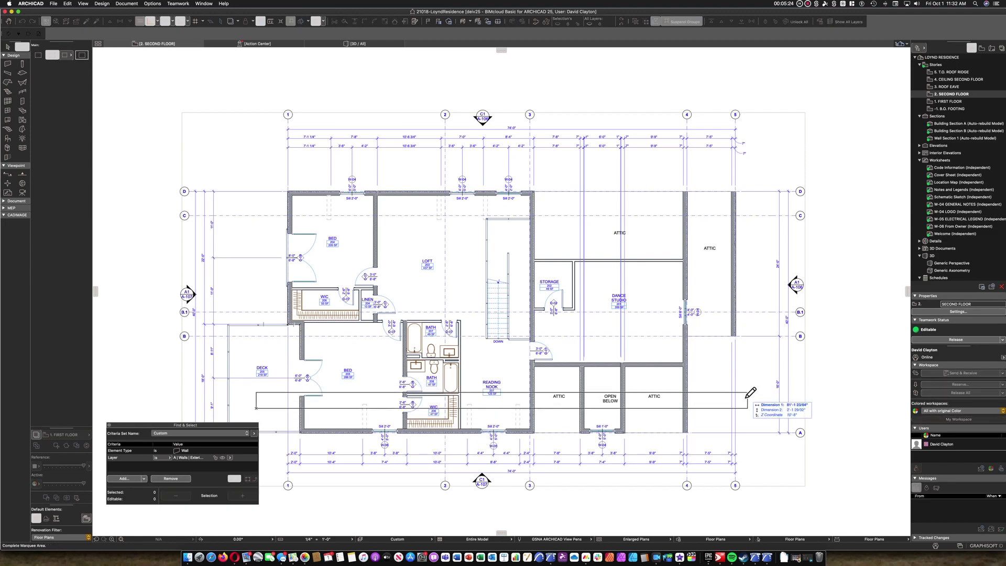
click(719, 405)
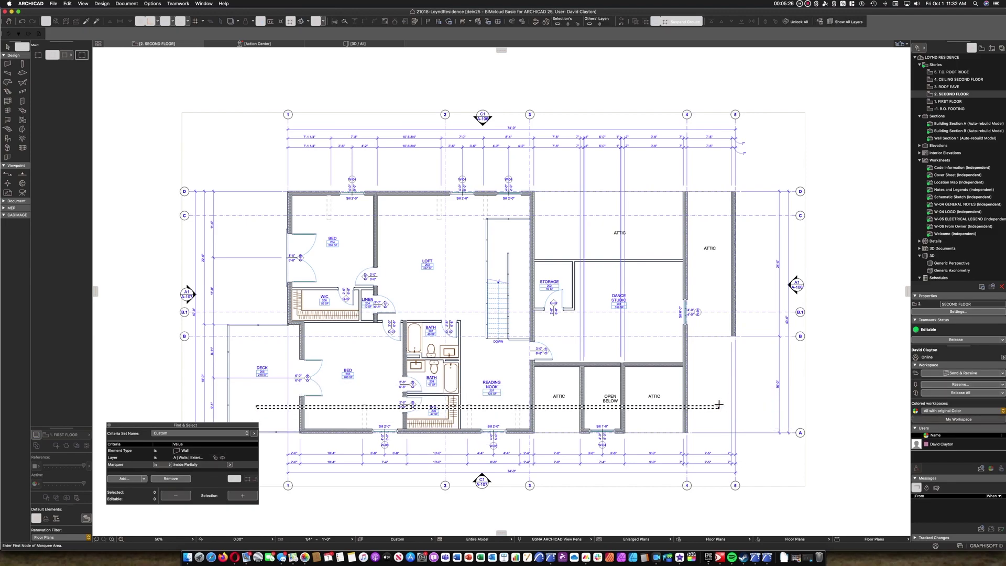
click(38, 54)
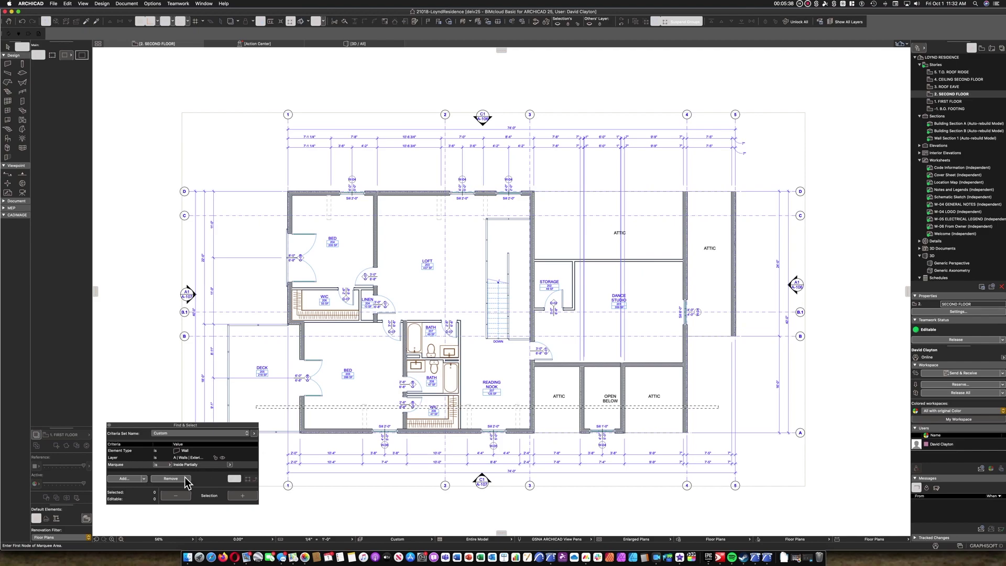
Remove the layer criterion from the wall search and select all walls partially inside the marquee
click(204, 459)
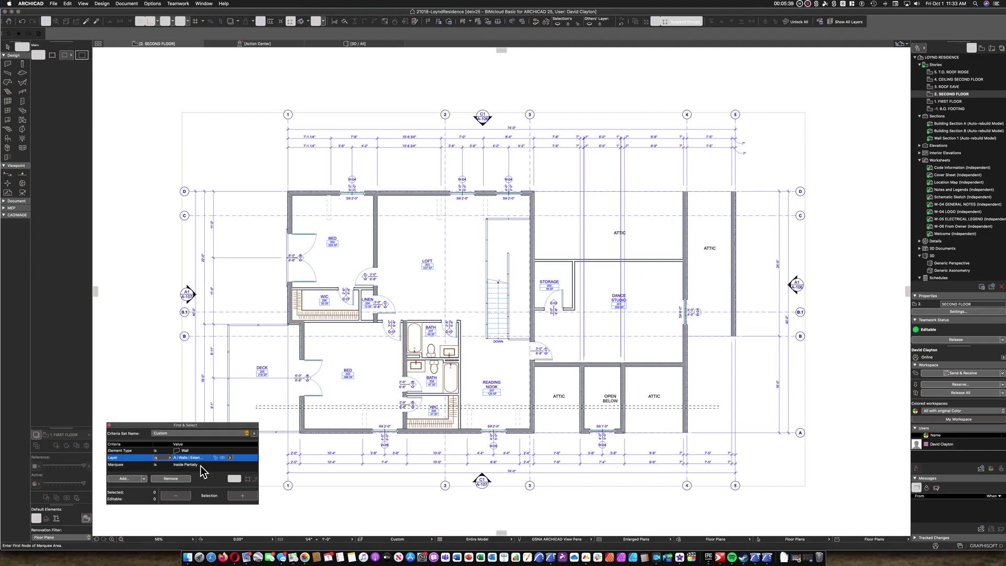
click(172, 480)
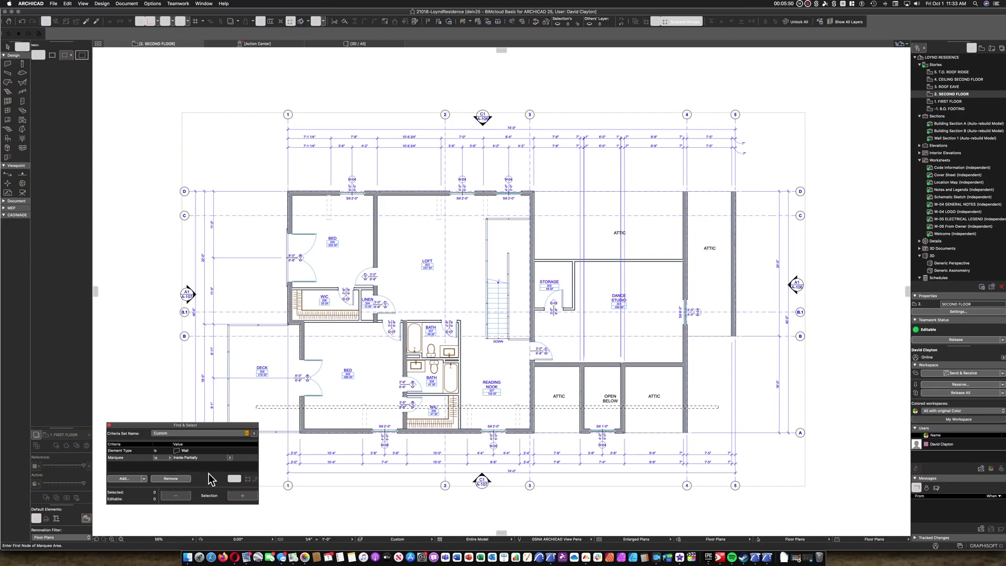
click(241, 496)
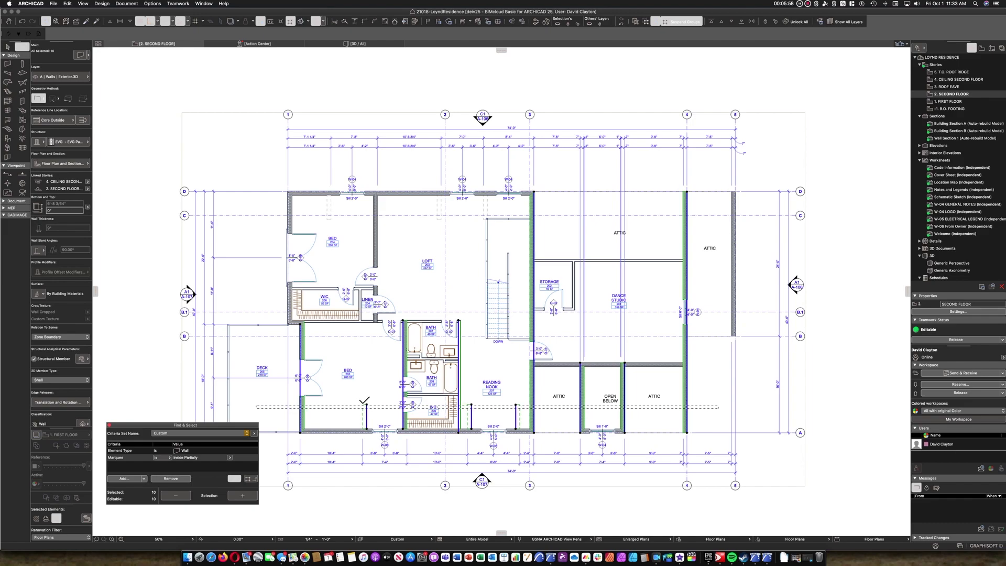
Place automatic interior dimensions to the core faces of the selected walls, along a horizontal line from the deck-side wall to gridline 4
click(127, 5)
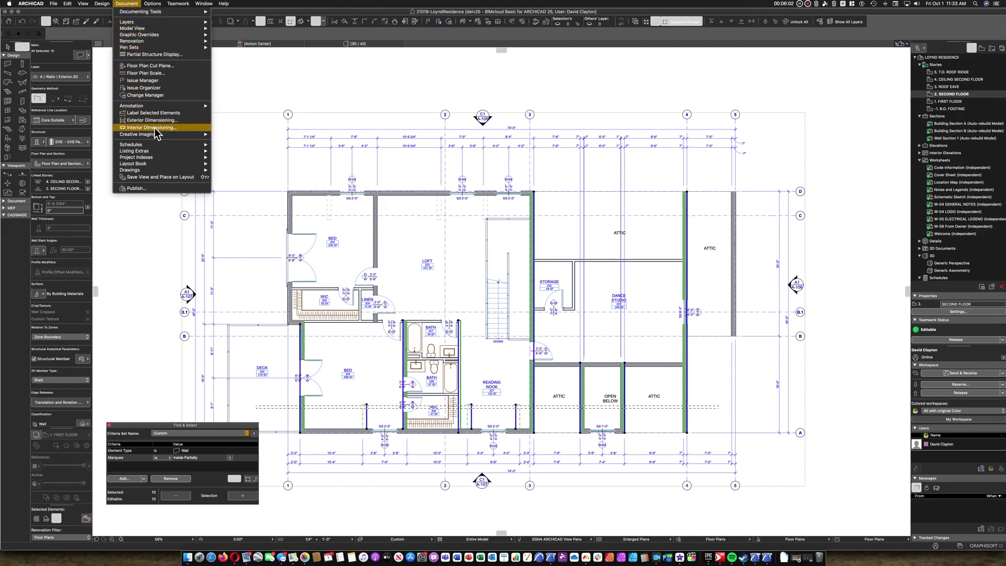
click(155, 129)
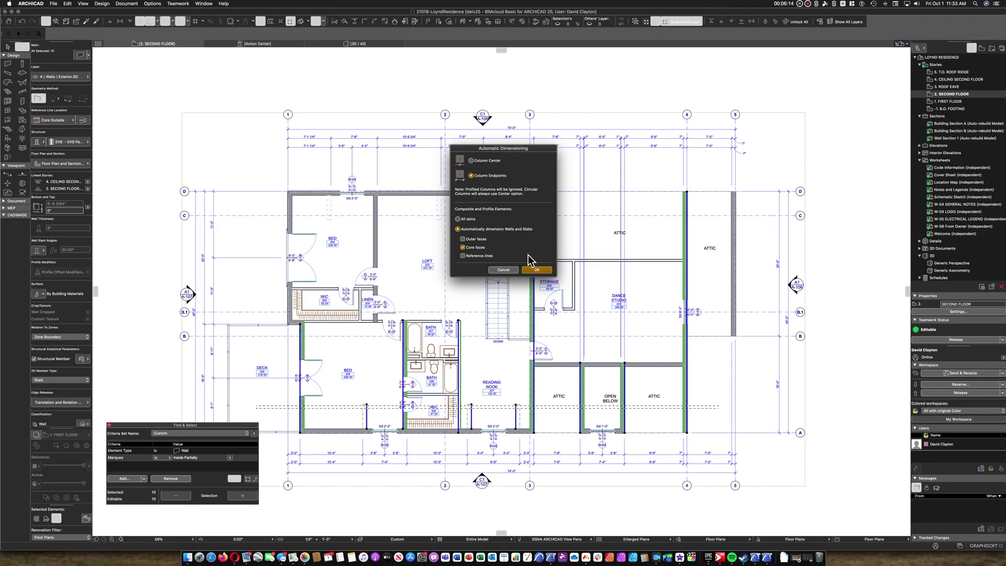
click(541, 270)
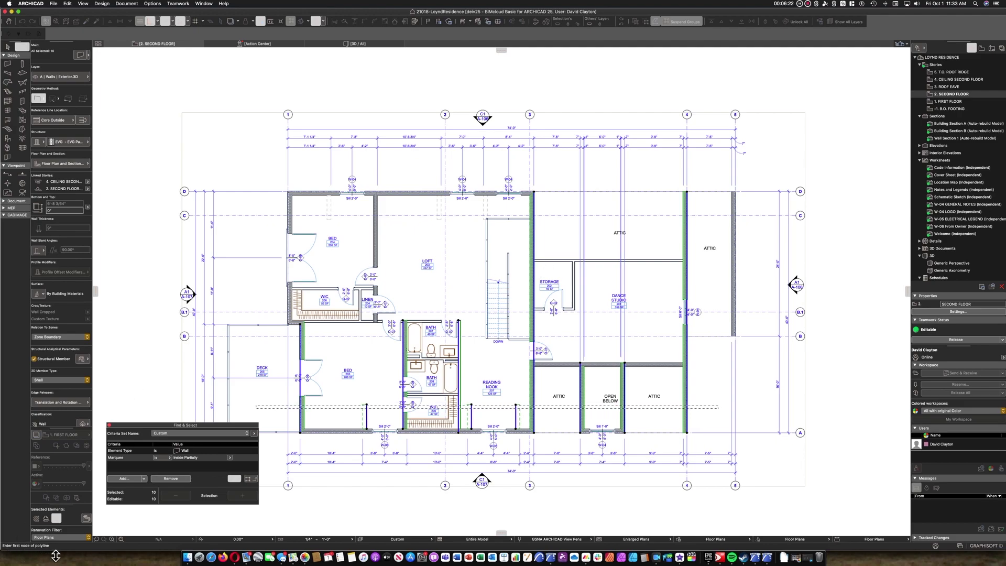
click(300, 407)
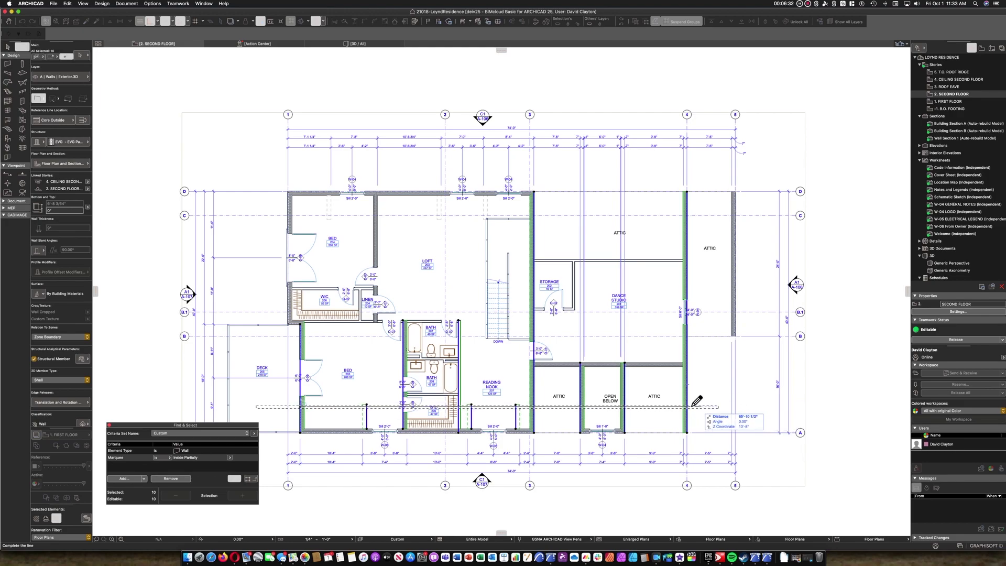
click(687, 408)
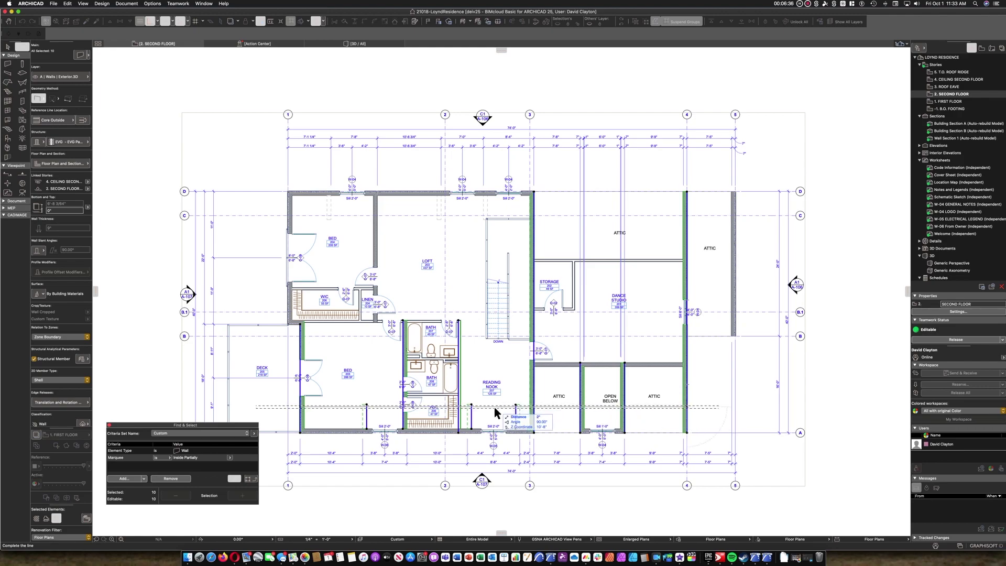
double_click(692, 410)
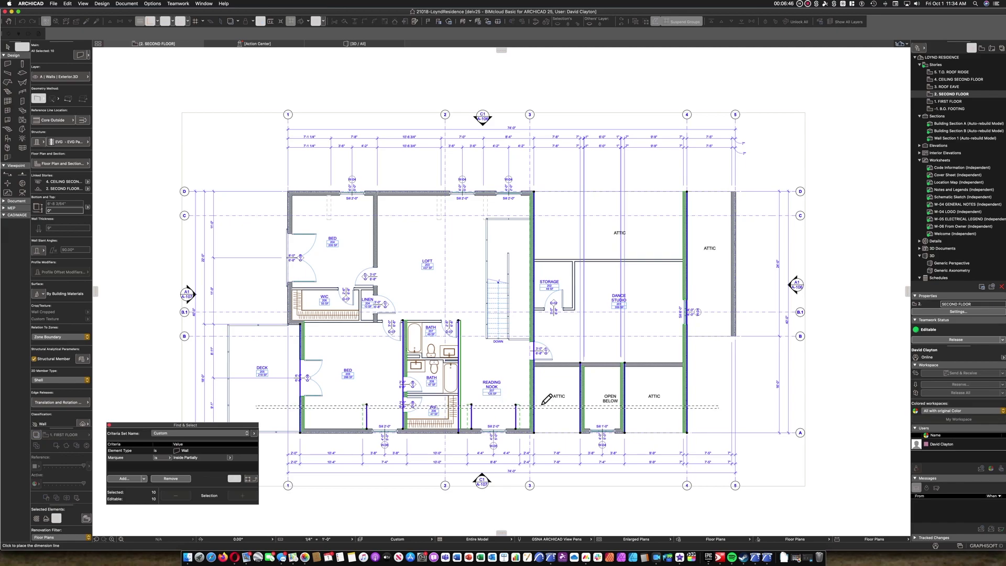
click(491, 406)
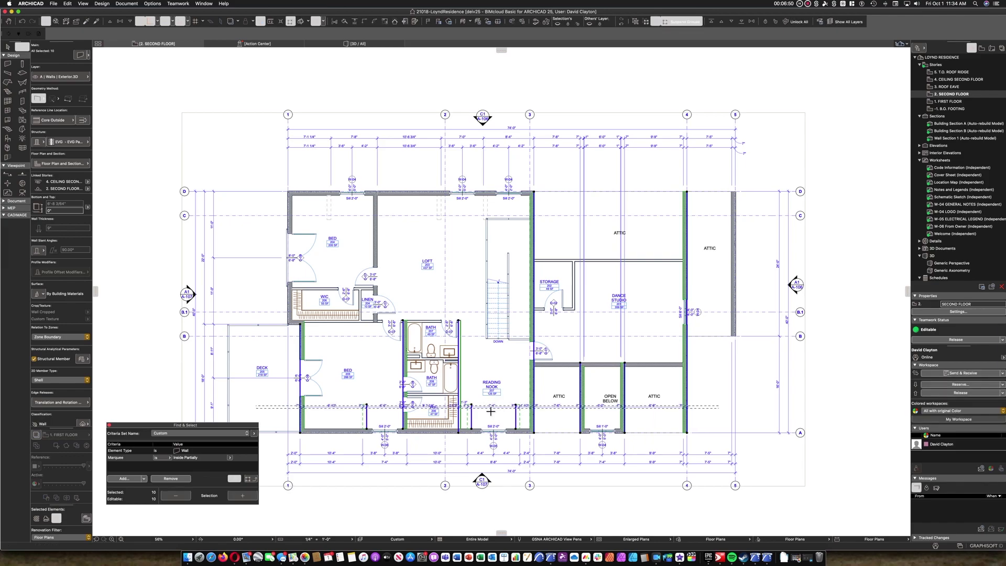
Deselect the walls and clear the marquee from the plan
key(Escape)
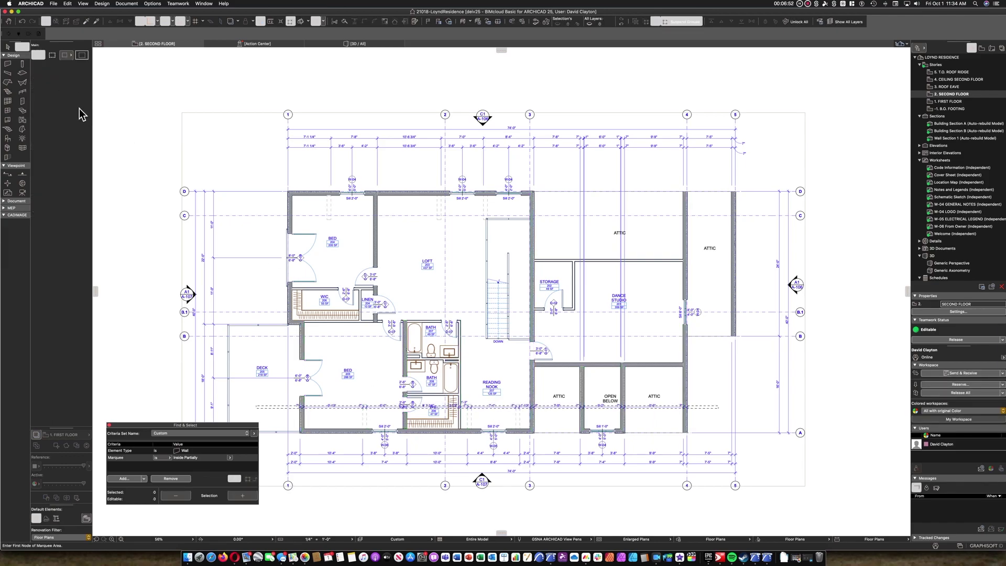
click(8, 47)
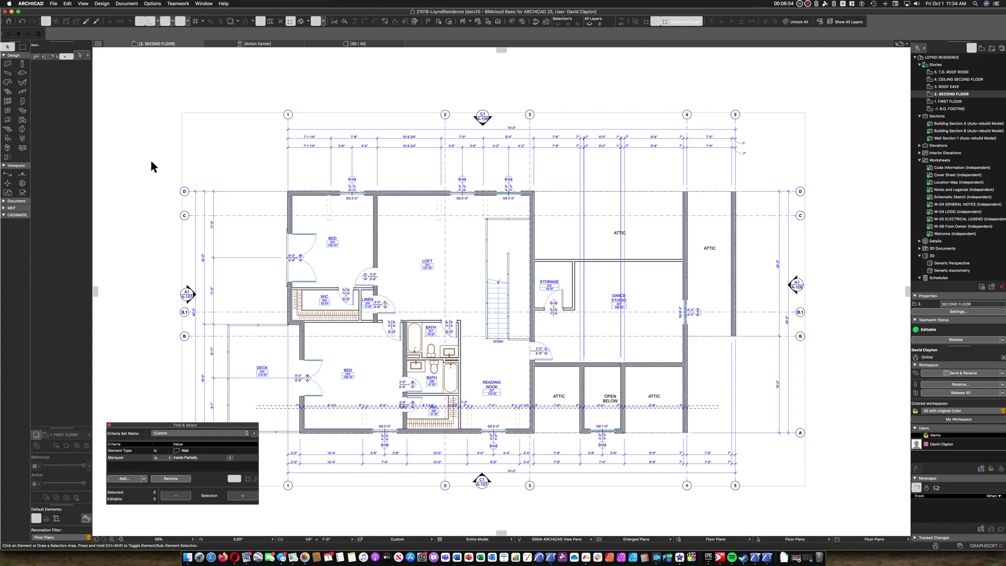
click(23, 47)
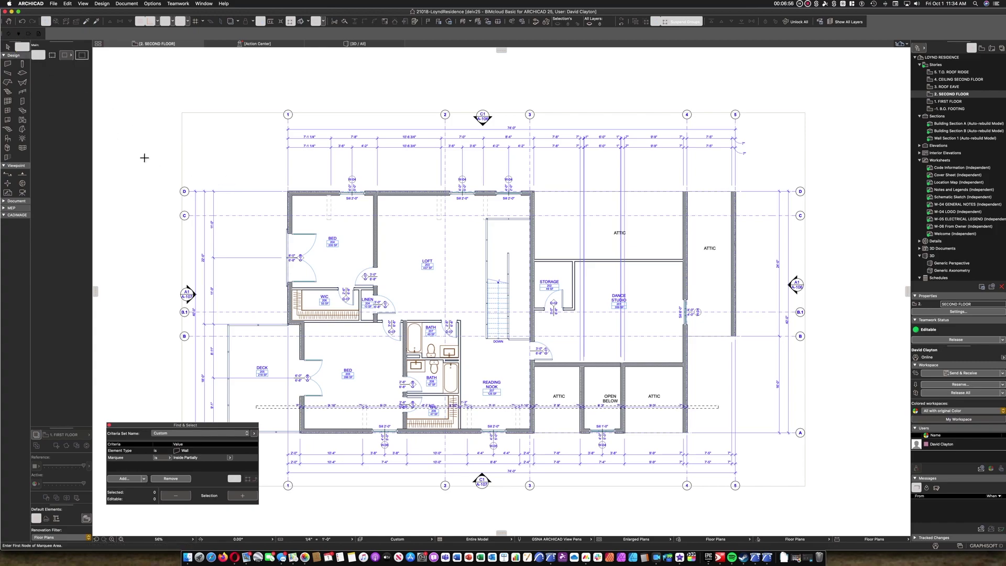
click(141, 163)
click(8, 47)
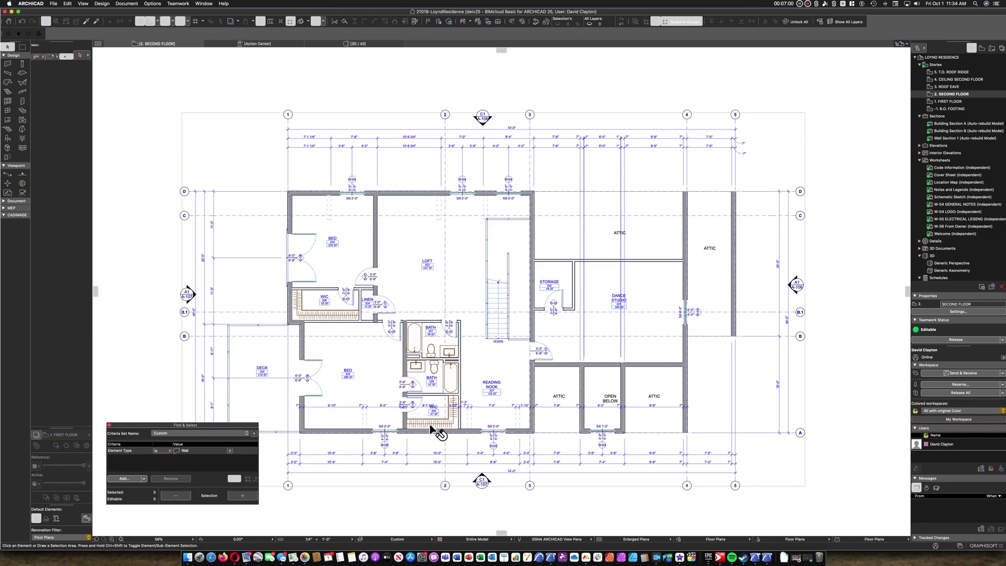
Move the new interior dimension chain about 1'-1" down toward the lower exterior wall
click(507, 406)
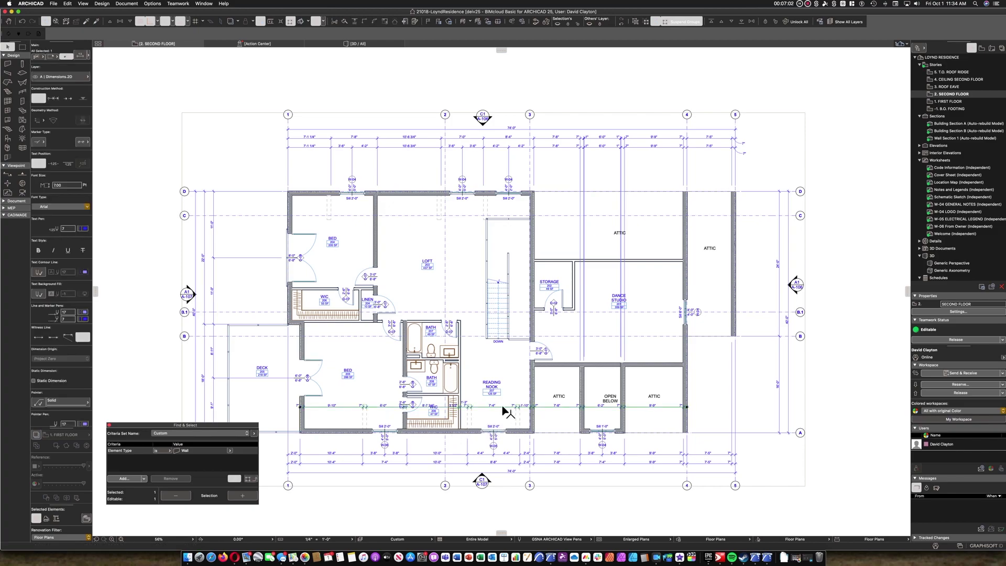
scroll(511, 411, up, 2)
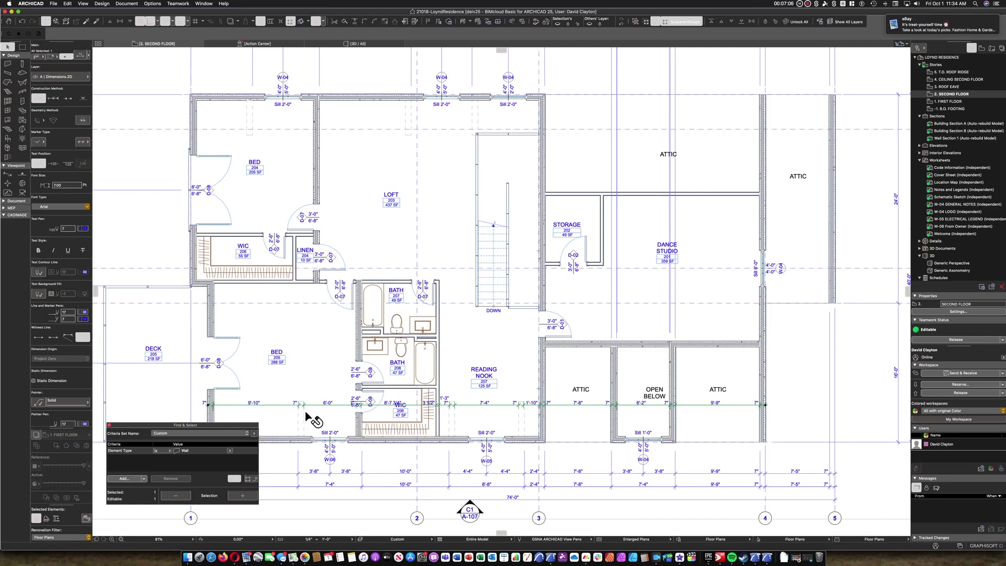
key(super+d)
click(340, 420)
click(340, 428)
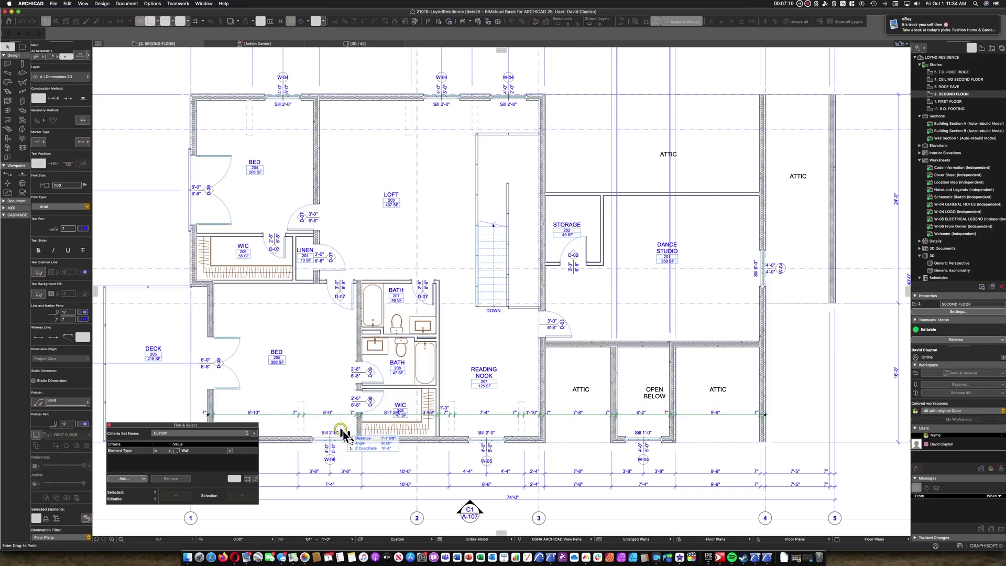
Move the 7" wall-thickness text at gridline 3 below the interior chain, into the adjoining attic
click(549, 414)
key(super+d)
click(549, 413)
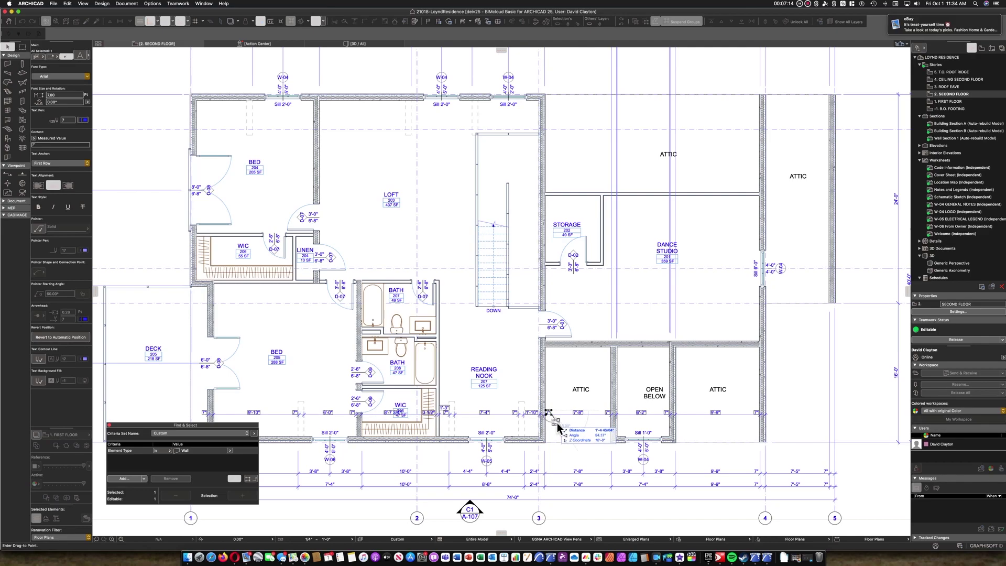
click(557, 423)
Move the 7" text between the 7'-4" and 1'-10" dimensions in the reading nook above the interior chain
click(512, 411)
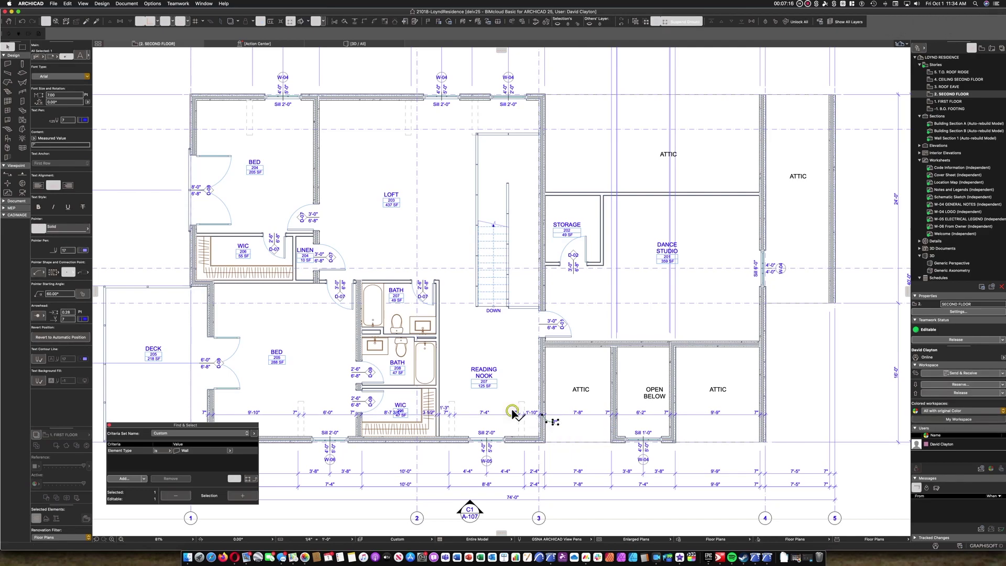
key(super+d)
click(515, 412)
click(513, 410)
Move the 7" text at the wall between the first attic and Open Below down and left, clear of the chain
click(610, 414)
key(super+d)
click(608, 414)
click(603, 420)
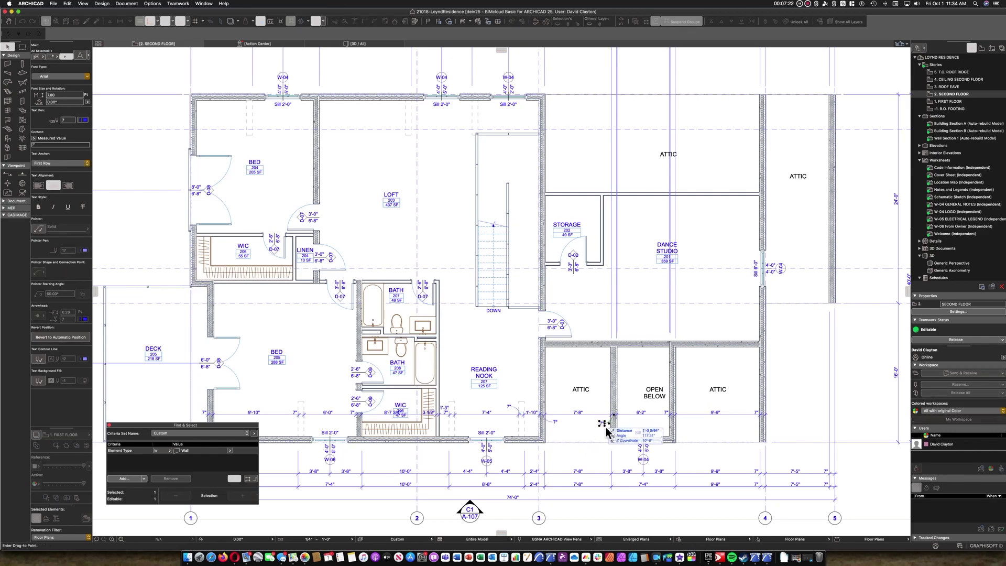
click(702, 418)
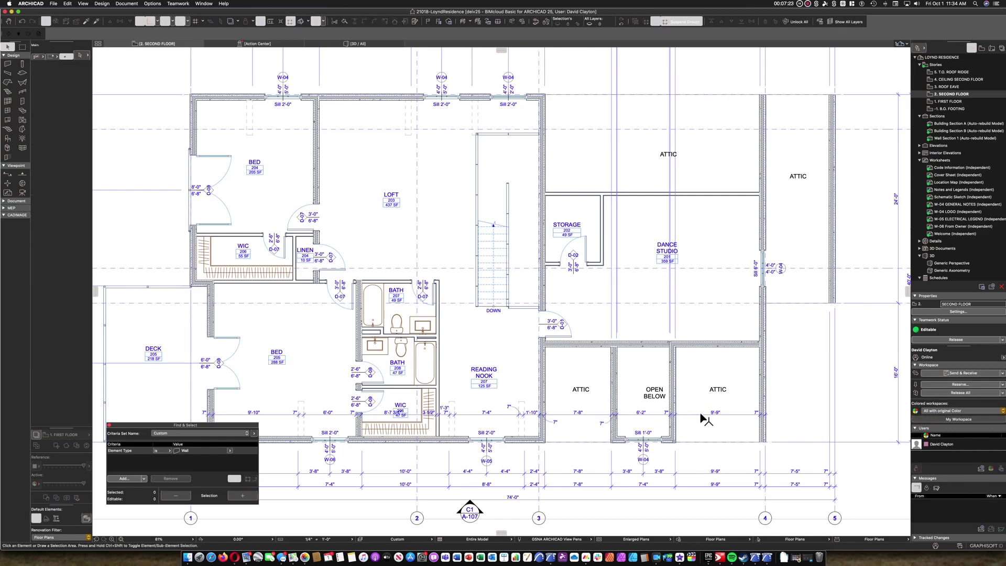
Move the 7" text at the wall between Open Below and the right-hand attic down and right, below the interior chain
click(667, 413)
key(super+d)
click(666, 413)
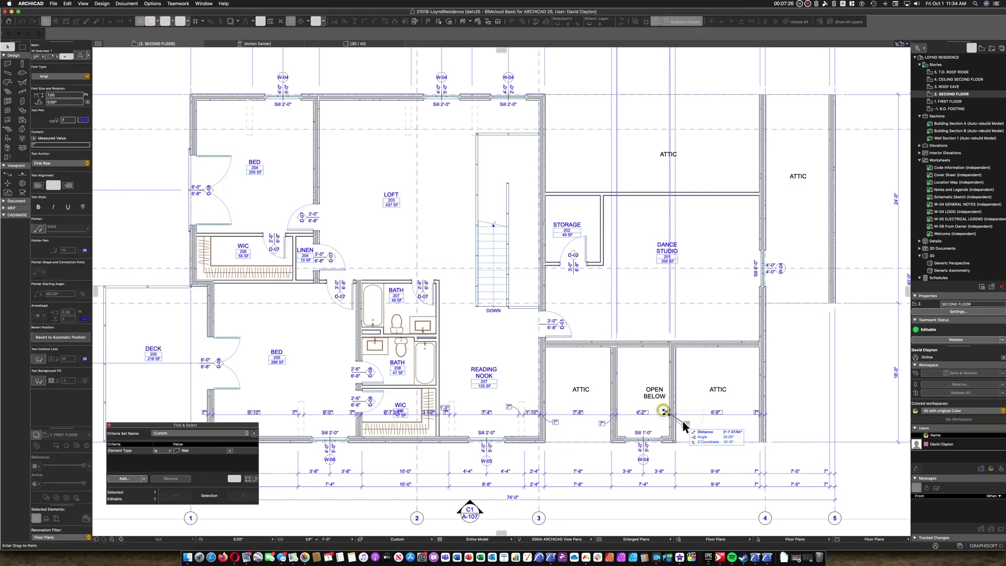
click(682, 421)
click(713, 419)
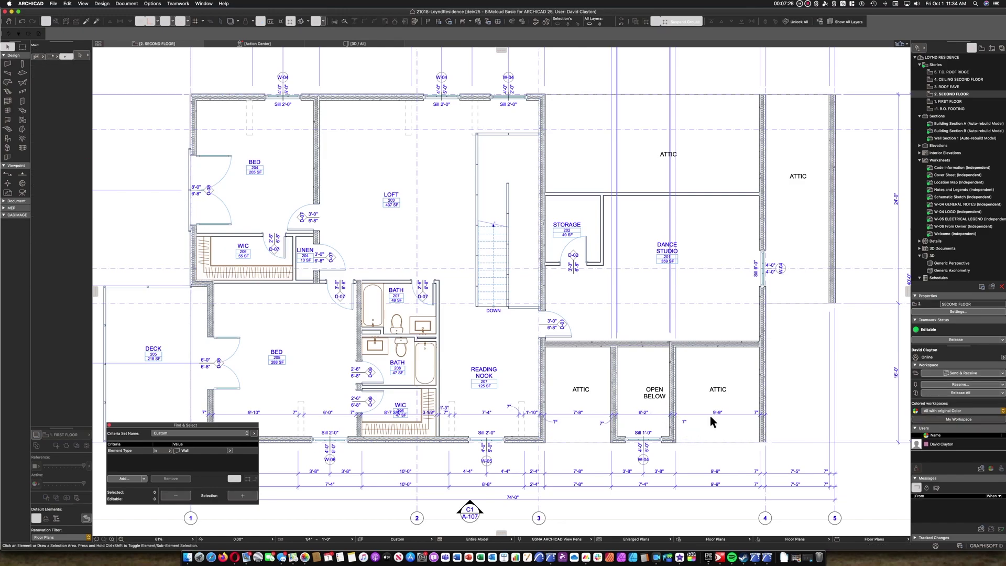